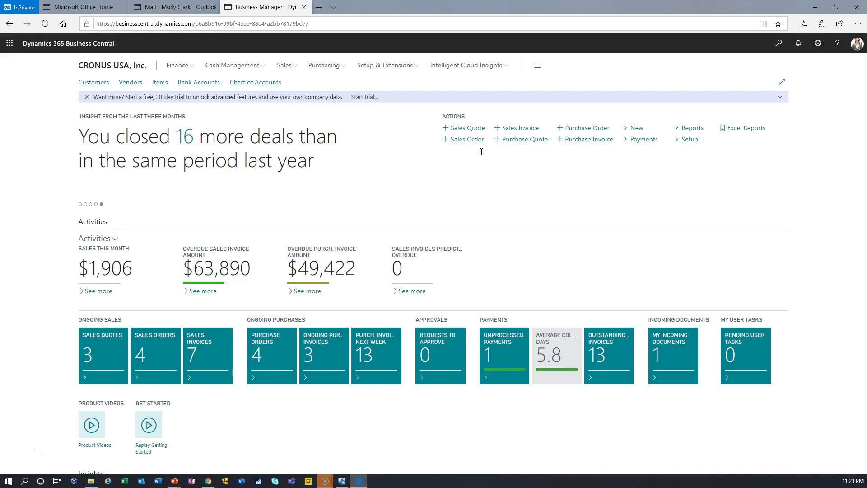
- Search Tell Me for 'assisted' and open the Assisted Setup page
{"action": "left_click", "coordinate": [778, 43]}
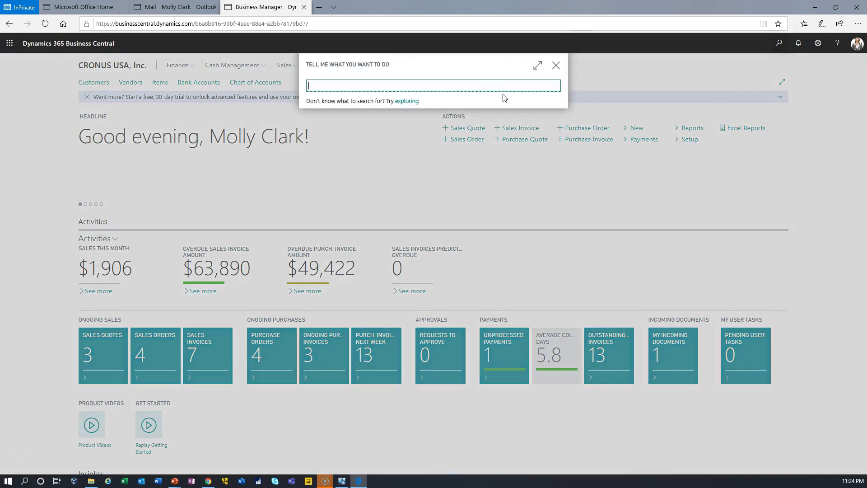
{"action": "type", "text": "assisted"}
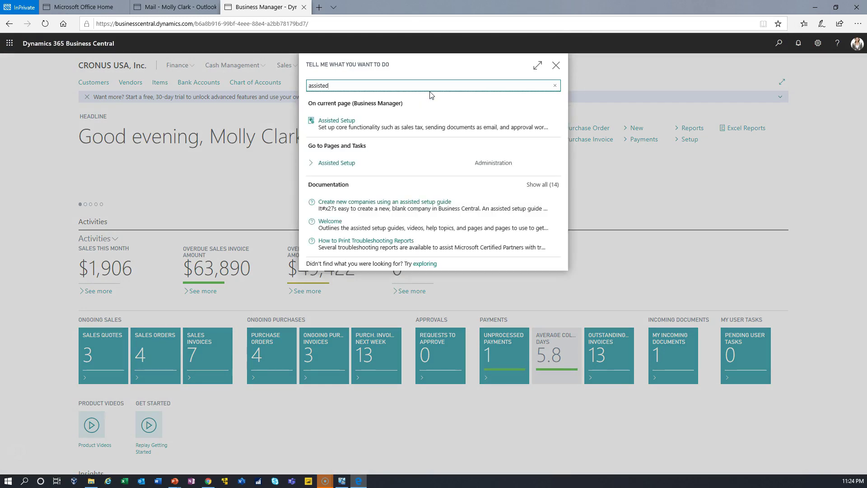
{"action": "left_click", "coordinate": [353, 123]}
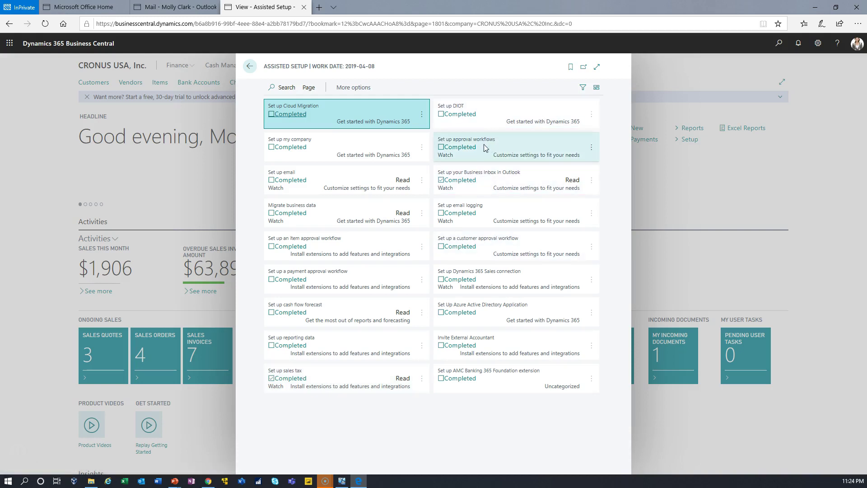
- Rerun the completed Business Inbox in Outlook guide for My Mailbox, skipping the sample email, and finish
{"action": "left_click", "coordinate": [464, 184]}
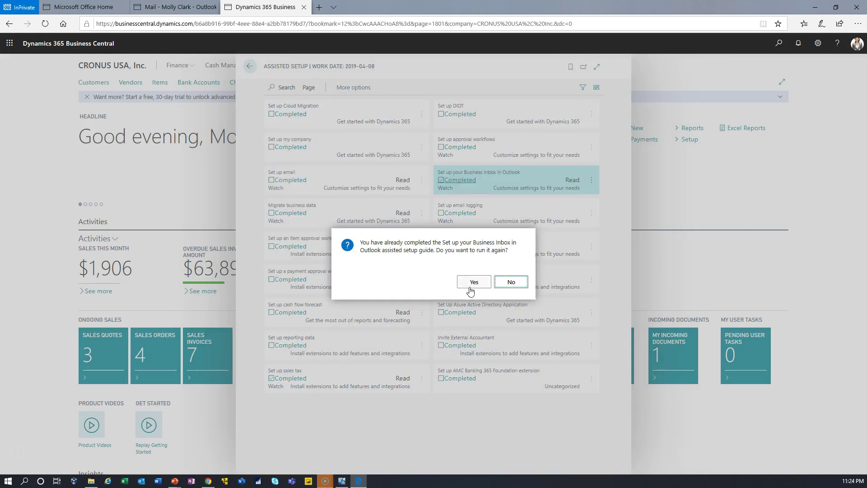
{"action": "left_click", "coordinate": [472, 282]}
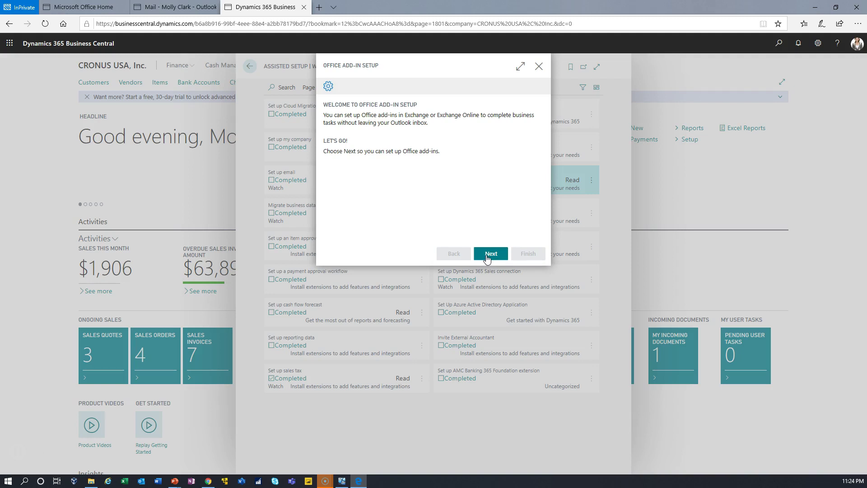
{"action": "left_click", "coordinate": [487, 255]}
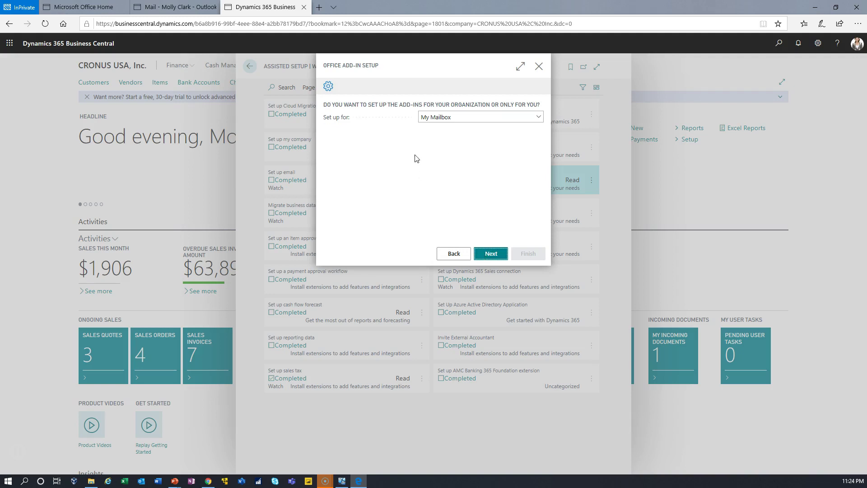
{"action": "left_click", "coordinate": [539, 117]}
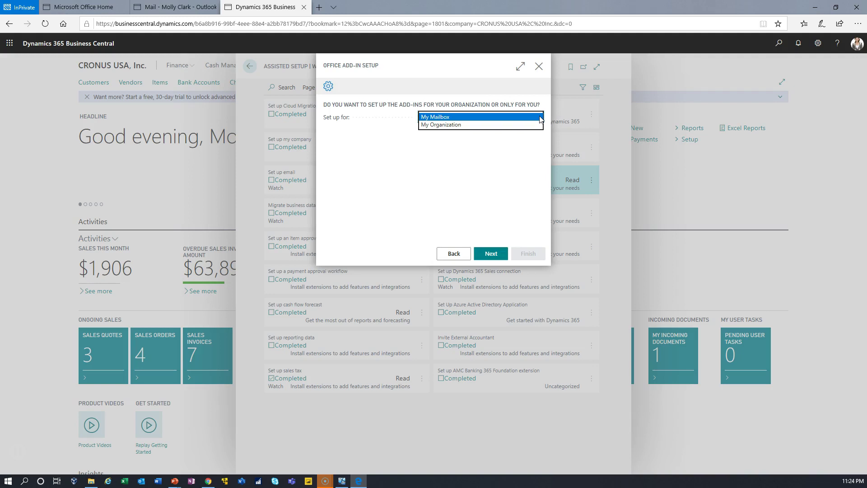
{"action": "left_click", "coordinate": [541, 117]}
{"action": "left_click", "coordinate": [498, 262]}
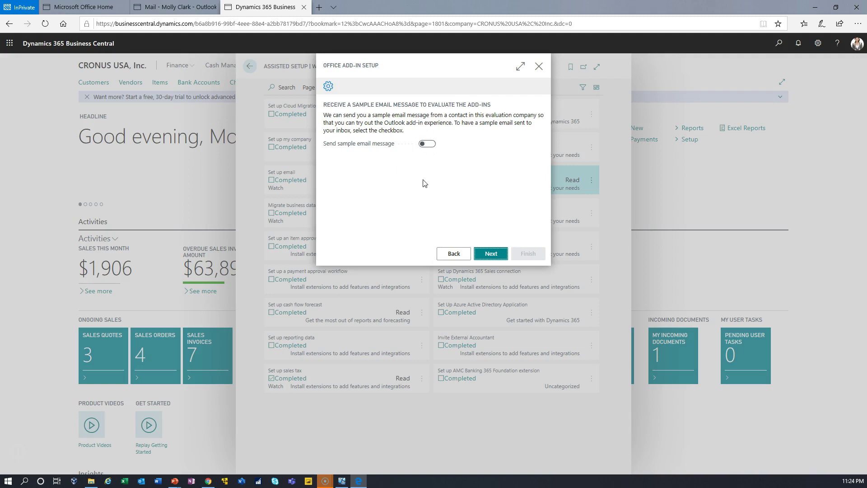
{"action": "left_click", "coordinate": [495, 253]}
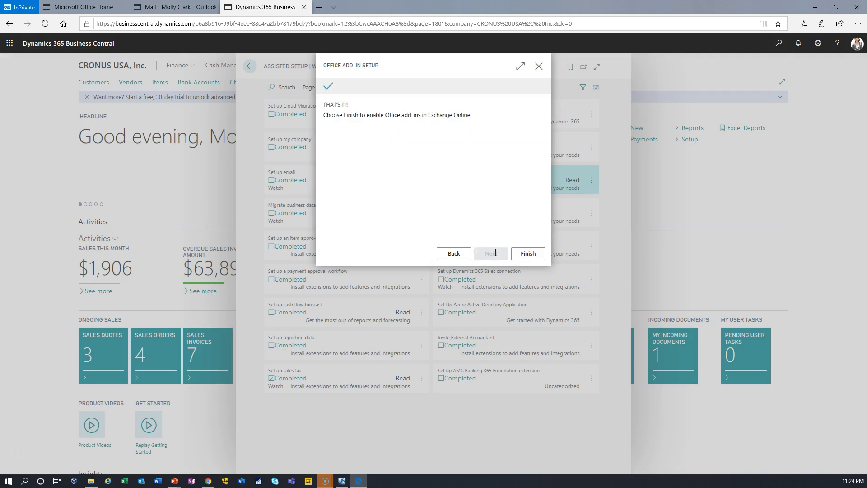
{"action": "left_click", "coordinate": [527, 253]}
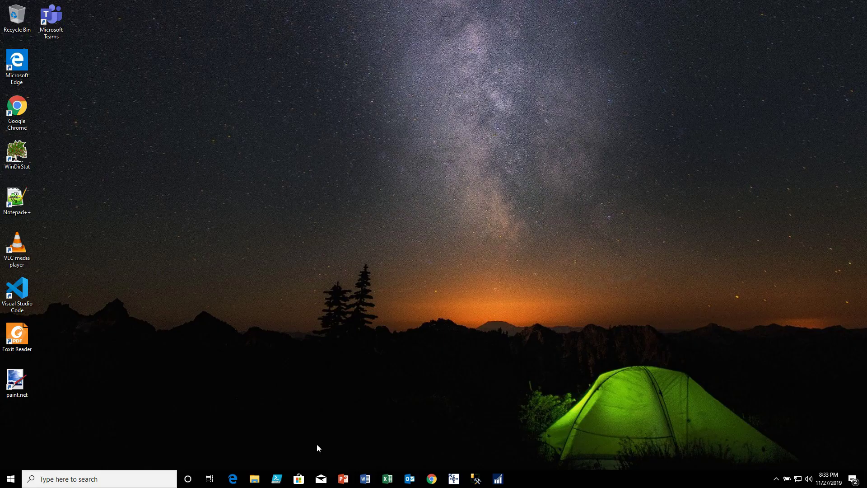
- Start Outlook from the taskbar to reach the Inbox with the welcome email
{"action": "left_click", "coordinate": [409, 480]}
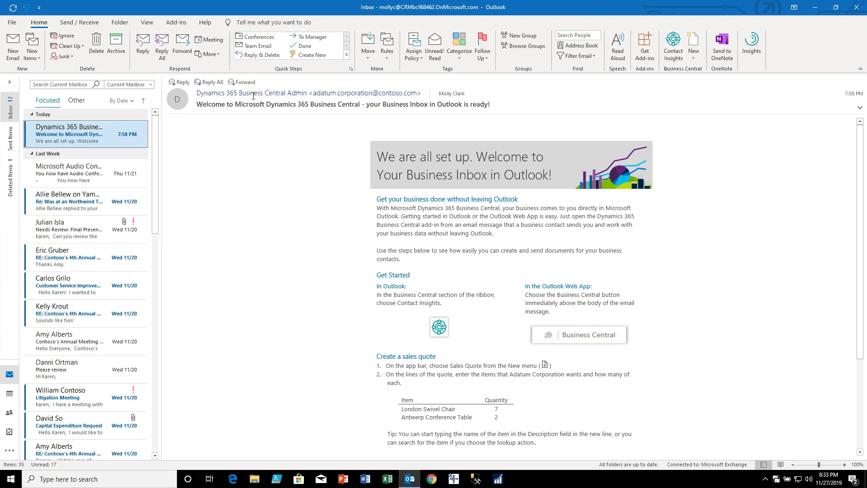
{"action": "mouse_move", "coordinate": [305, 97]}
{"action": "left_click_drag", "start_coordinate": [512, 417], "coordinate": [412, 407]}
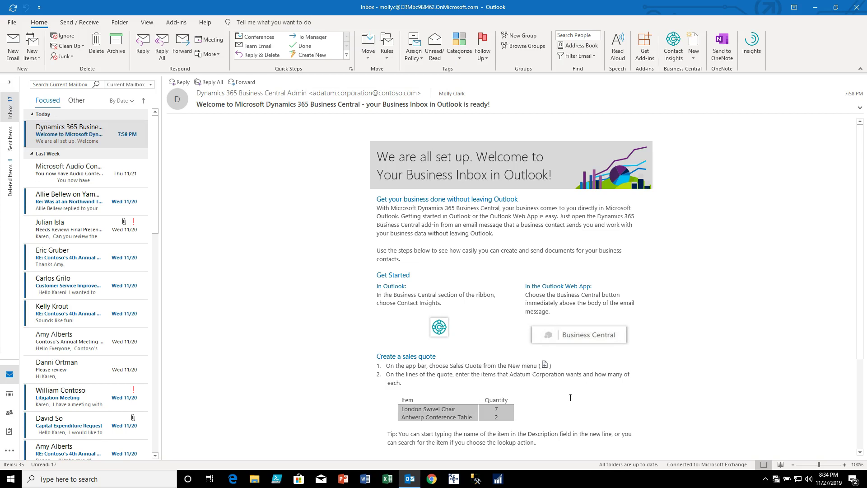
{"action": "left_click", "coordinate": [549, 422]}
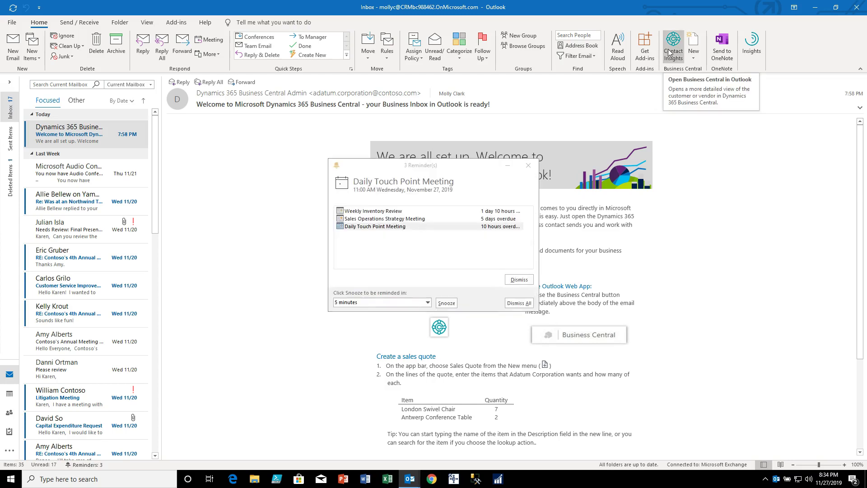
{"action": "left_click", "coordinate": [528, 166]}
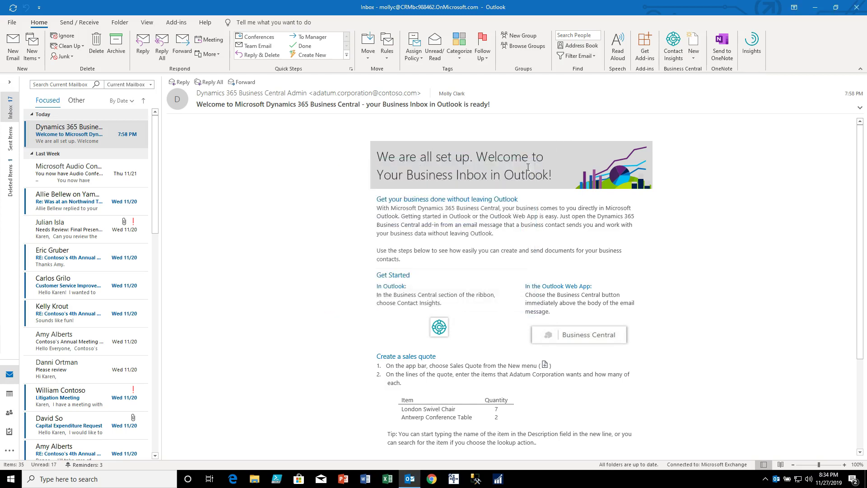
- Show Adatum Corporation's record via Contact Insights and widen the Business Central pane
{"action": "left_click", "coordinate": [672, 48]}
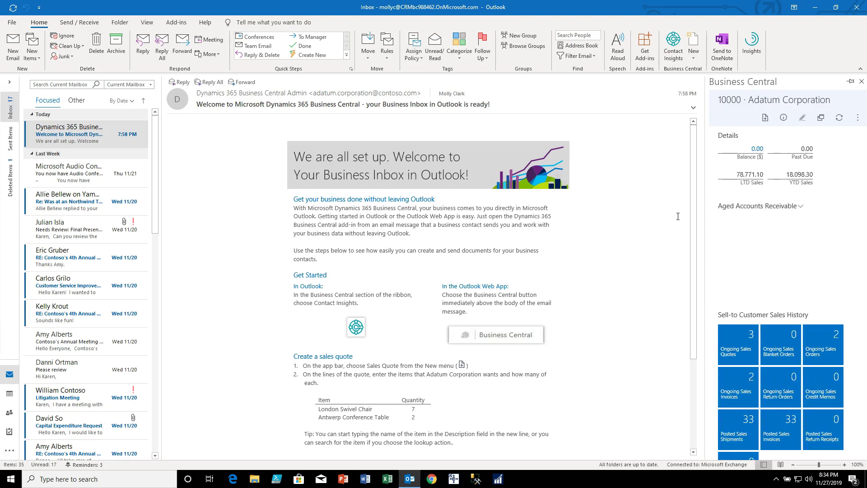
{"action": "left_click_drag", "start_coordinate": [705, 216], "coordinate": [609, 216]}
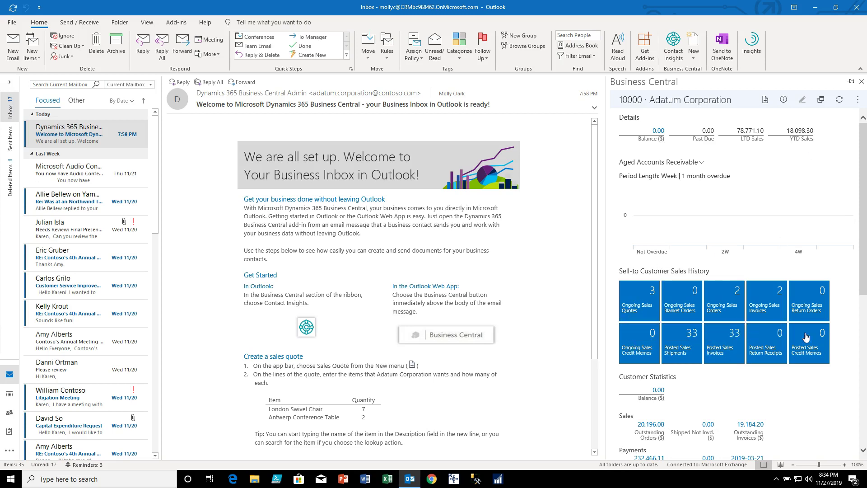
{"action": "scroll", "coordinate": [754, 391], "scroll_direction": "down", "scroll_amount": 5}
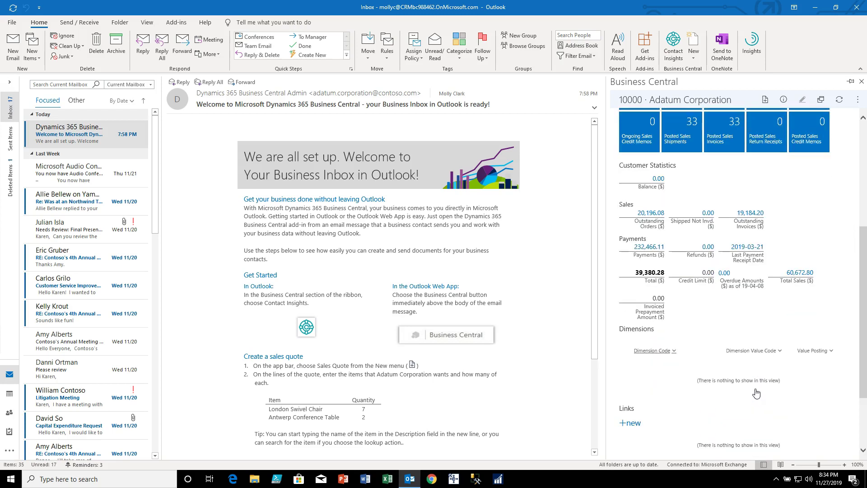
{"action": "scroll", "coordinate": [756, 393], "scroll_direction": "up", "scroll_amount": 5}
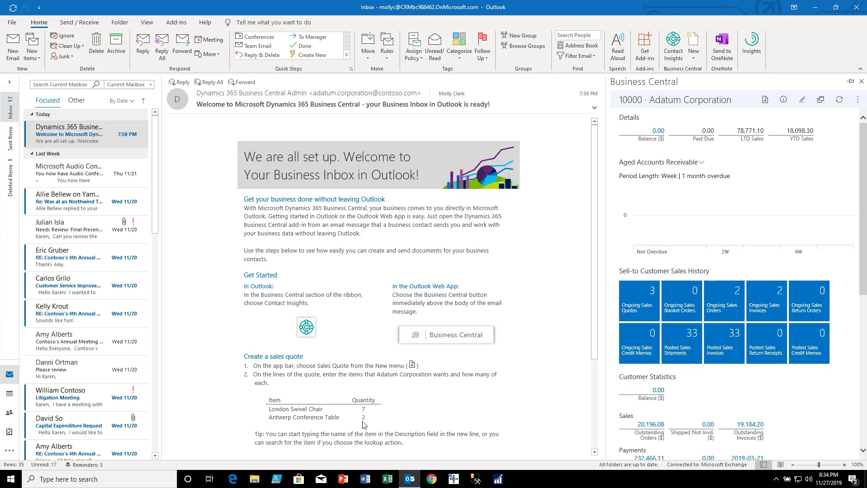
{"action": "left_click_drag", "start_coordinate": [389, 424], "coordinate": [275, 411]}
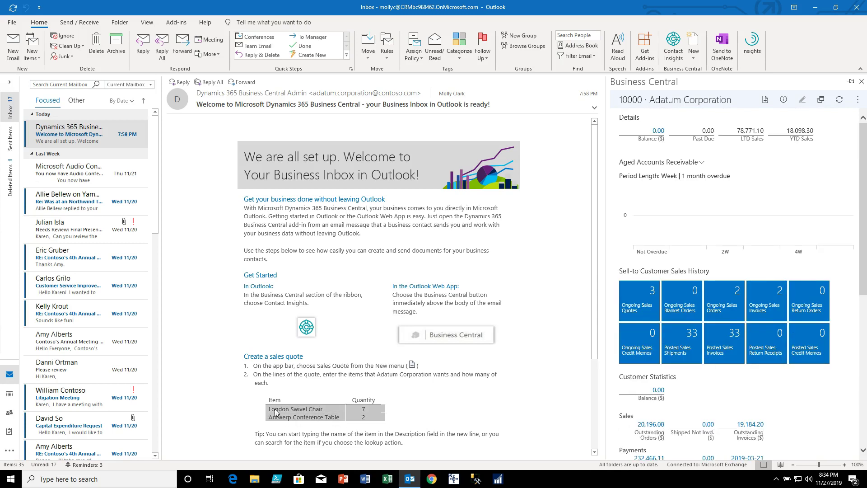
{"action": "left_click", "coordinate": [495, 392]}
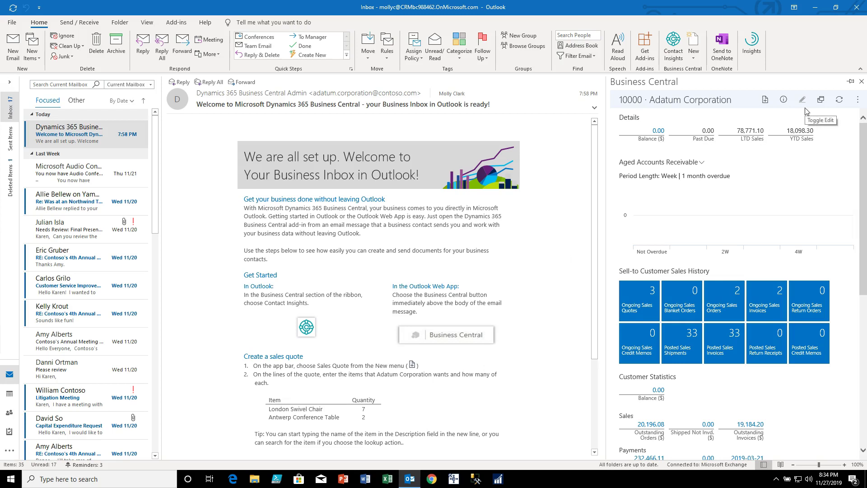
- From the Business Central pane's New menu, create a Sales Quote for Adatum Corporation
{"action": "left_click", "coordinate": [769, 101]}
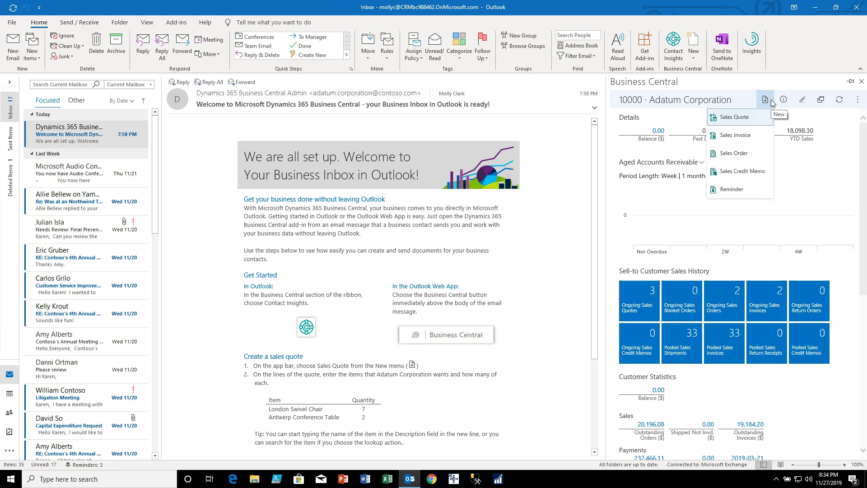
{"action": "key", "text": "Escape"}
{"action": "left_click", "coordinate": [698, 58]}
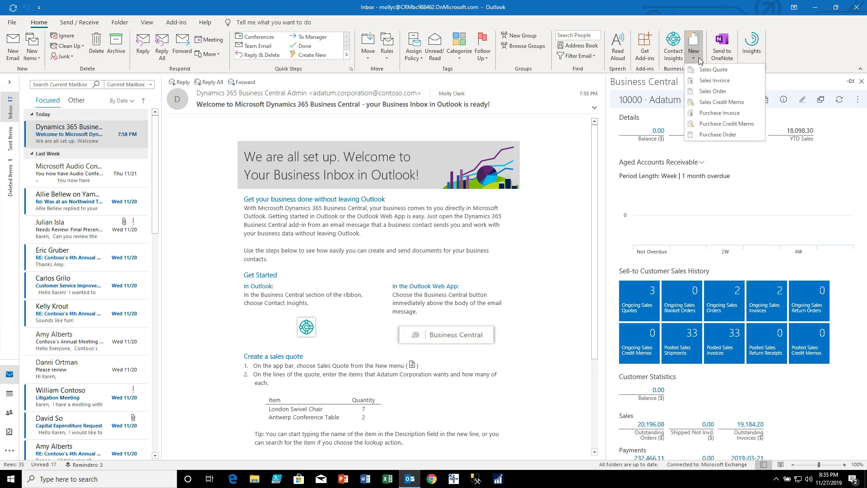
{"action": "left_click", "coordinate": [698, 58]}
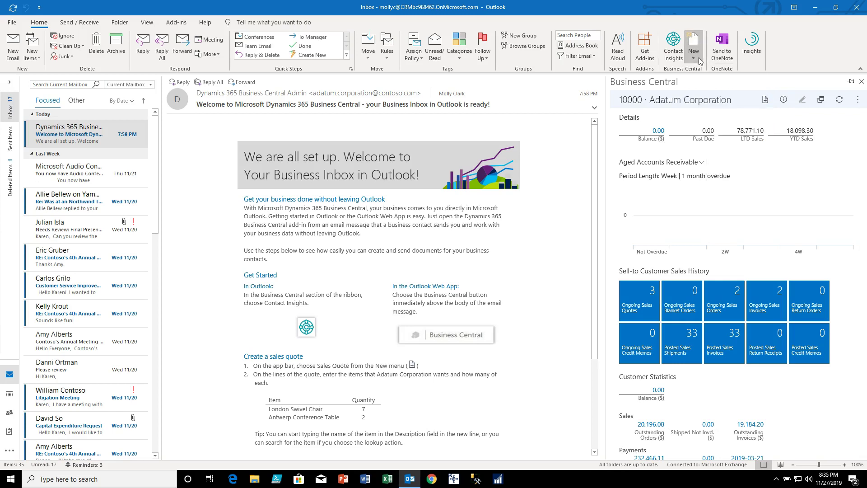
{"action": "left_click", "coordinate": [766, 100]}
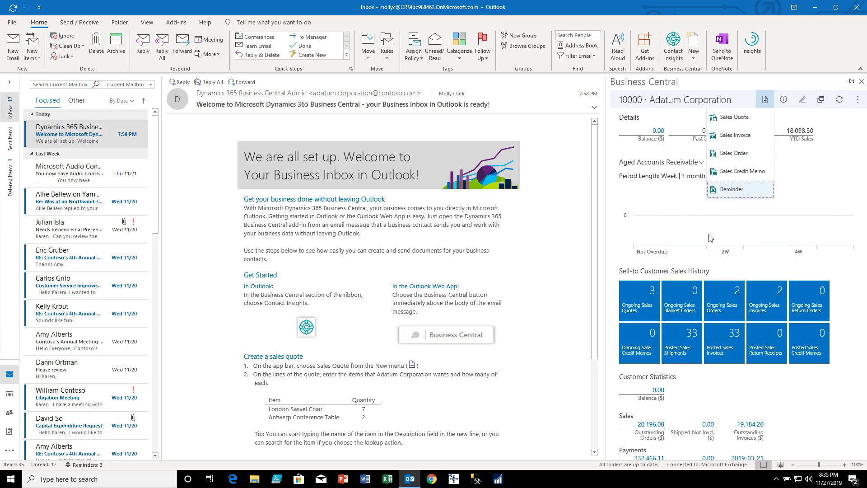
{"action": "left_click", "coordinate": [756, 118]}
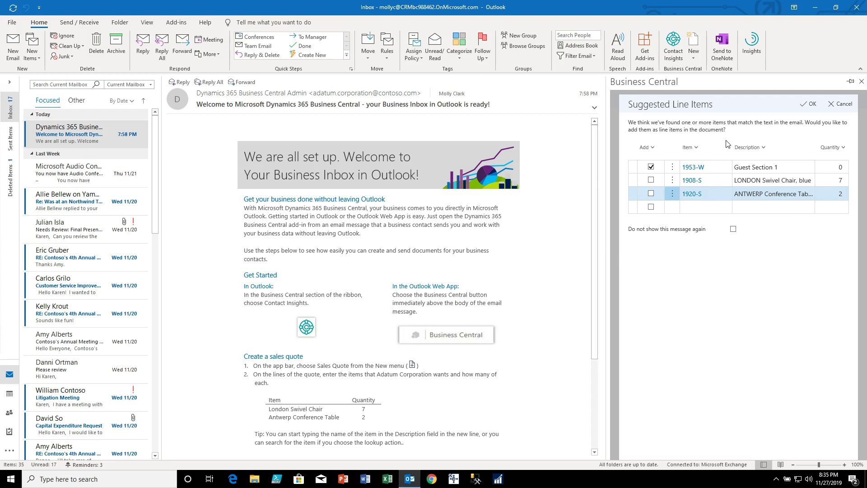
- Uncheck 1953-W Guest Section 1; check 1908-S LONDON Swivel Chair and 1920-S ANTWERP Conference Table
{"action": "left_click", "coordinate": [652, 168]}
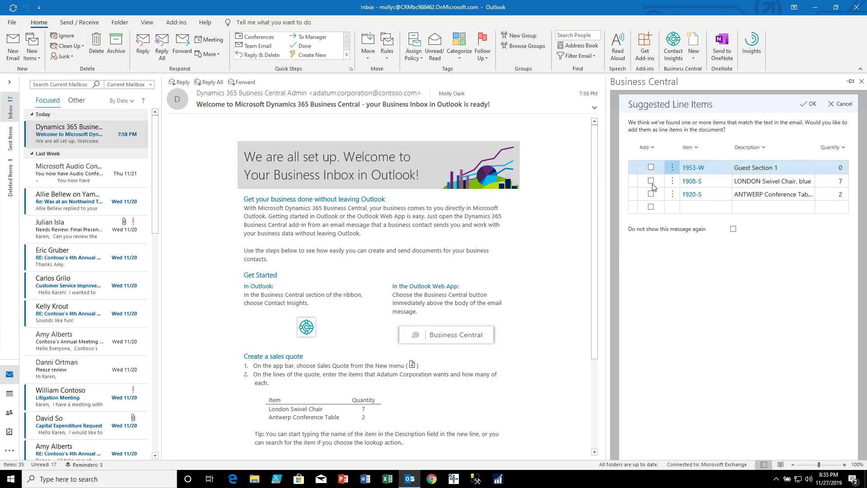
{"action": "left_click", "coordinate": [651, 180]}
{"action": "left_click", "coordinate": [651, 193]}
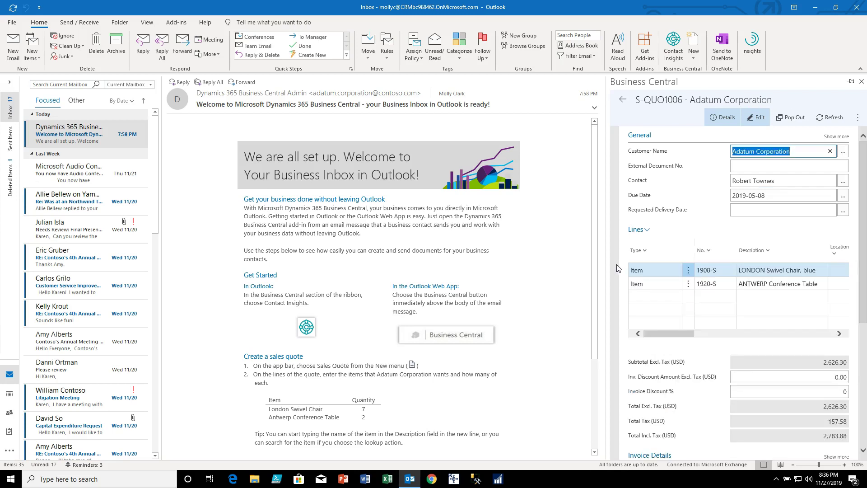
- Widen the pane and enter unit prices 200 for 1908-S and 675 for 1920-S
{"action": "left_click_drag", "start_coordinate": [610, 265], "coordinate": [536, 265]}
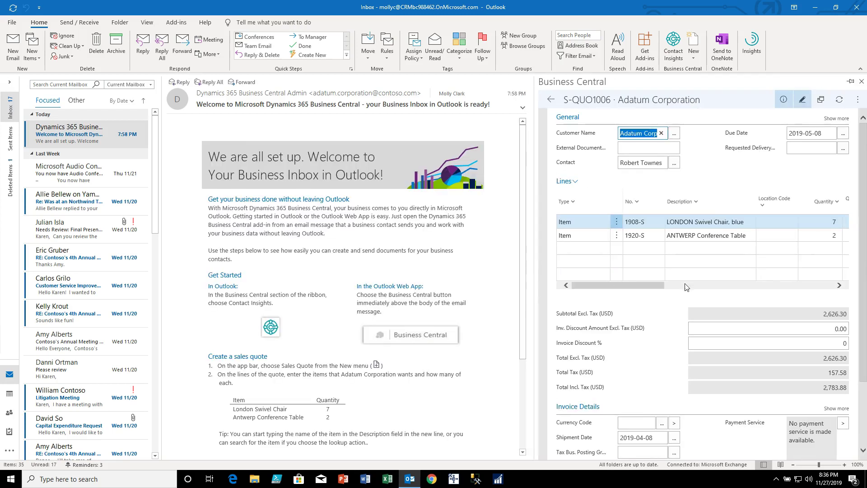
{"action": "left_click_drag", "start_coordinate": [654, 286], "coordinate": [740, 290]}
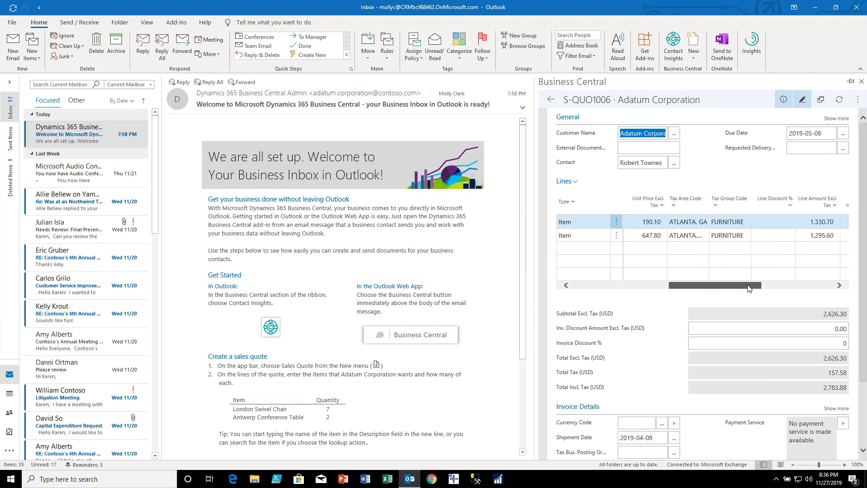
{"action": "left_click", "coordinate": [636, 222]}
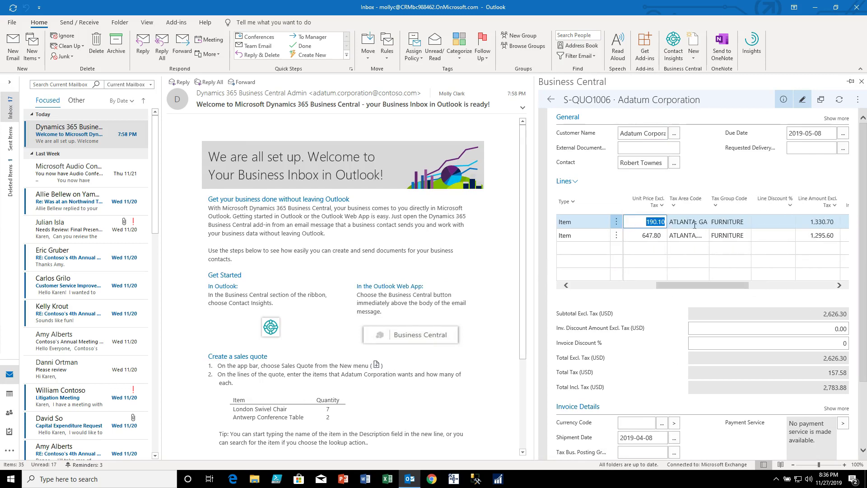
{"action": "type", "text": "200"}
{"action": "left_click", "coordinate": [642, 236]}
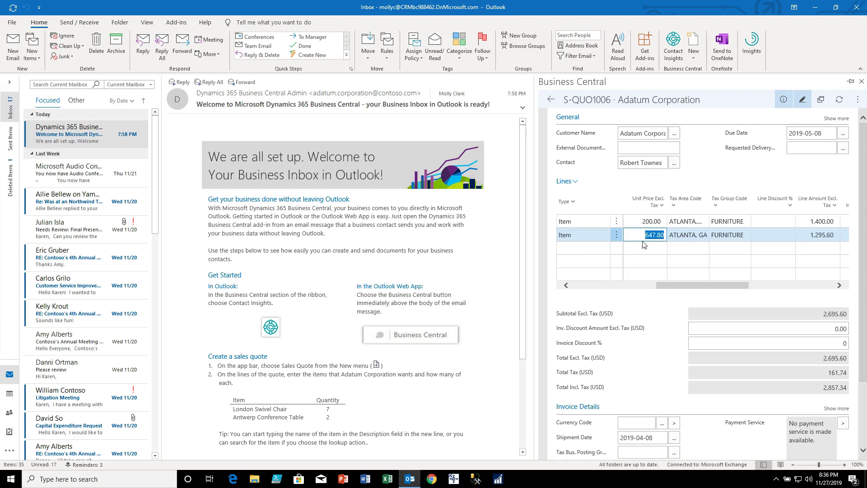
{"action": "type", "text": "675"}
{"action": "key", "text": "Tab"}
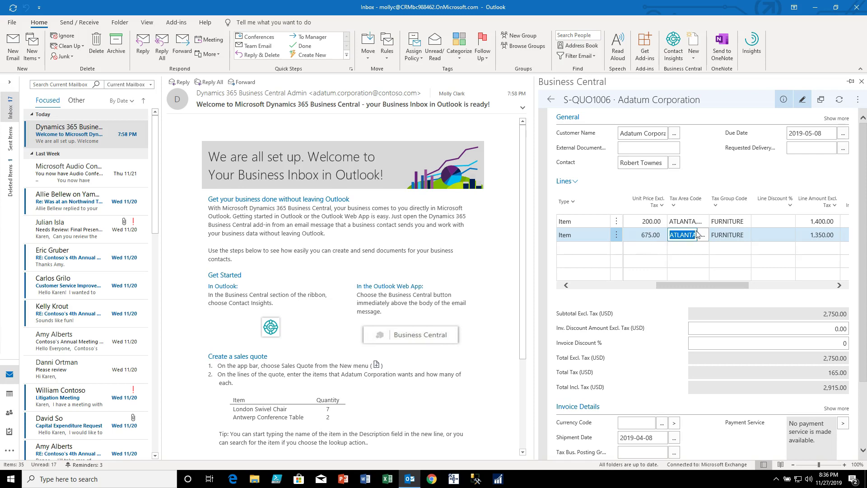
- Send quote S-QUO1006 by email and select the attached Sales Quote S-QUO1006.pdf
{"action": "left_click", "coordinate": [855, 102]}
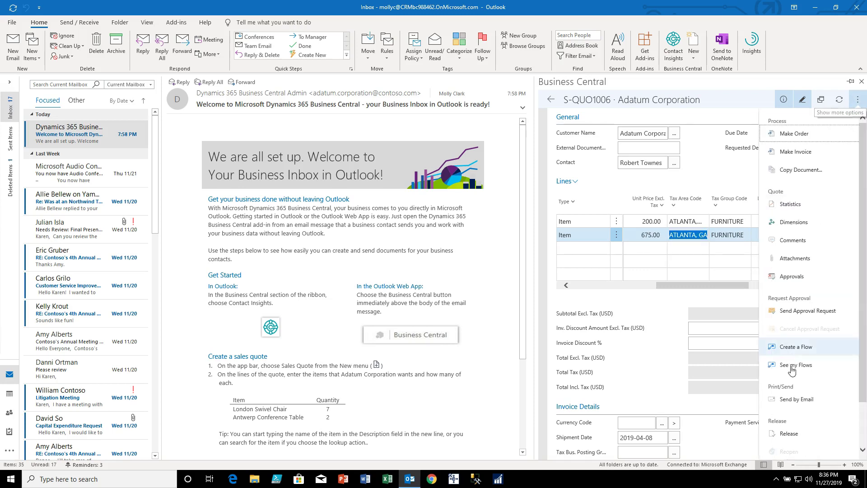
{"action": "left_click", "coordinate": [794, 400]}
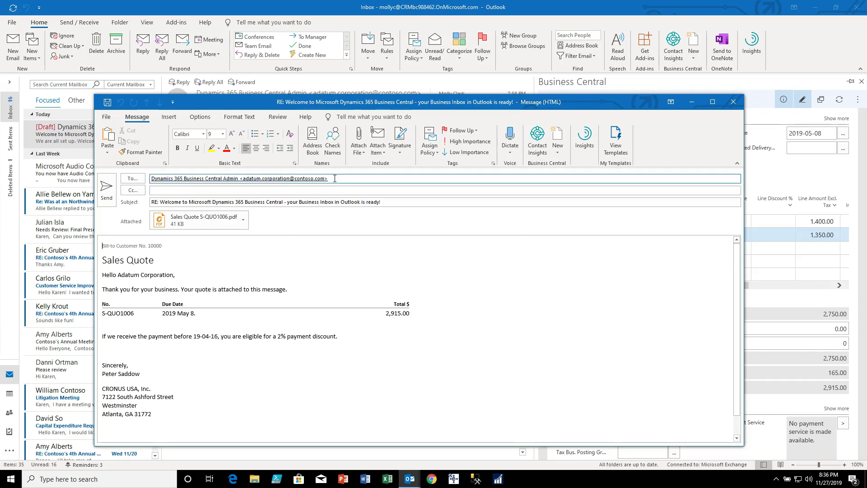
{"action": "left_click", "coordinate": [221, 224]}
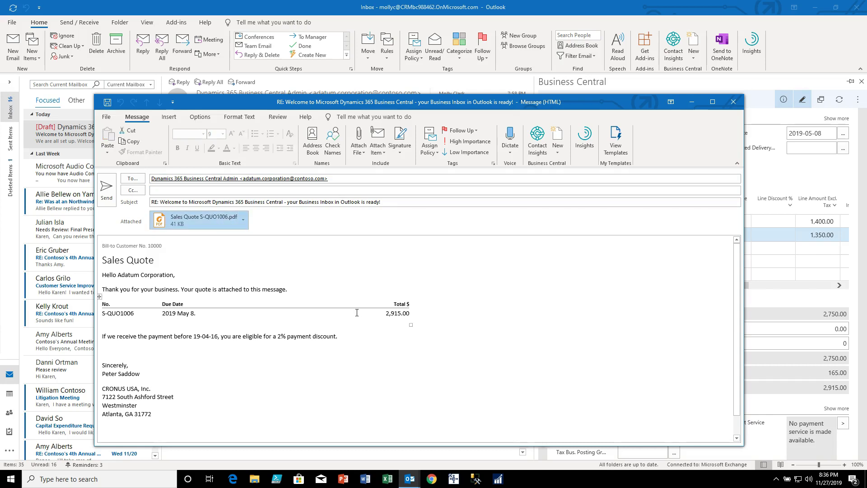
{"action": "double_click", "coordinate": [203, 220]}
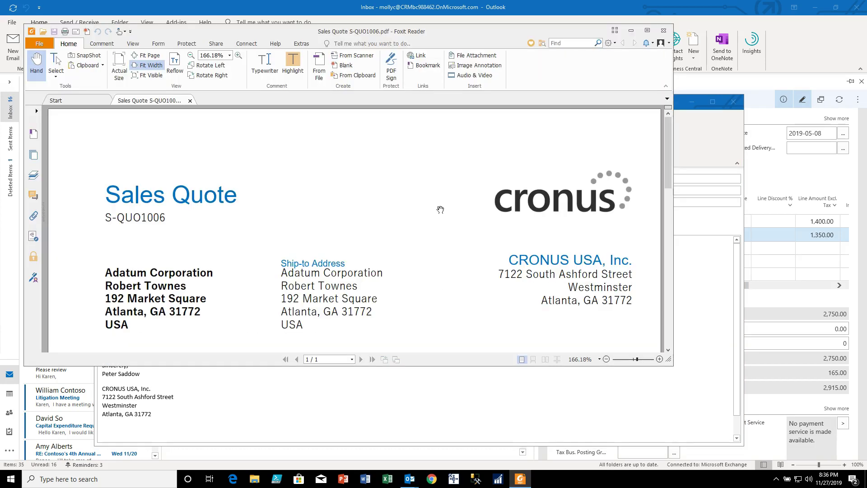
{"action": "scroll", "coordinate": [444, 206], "scroll_direction": "down", "scroll_amount": 1}
{"action": "scroll", "coordinate": [443, 207], "scroll_direction": "down", "scroll_amount": 10}
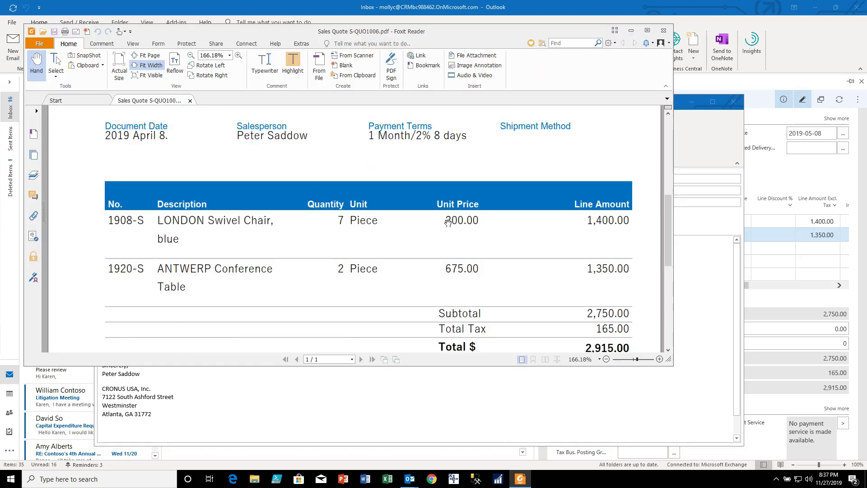
{"action": "scroll", "coordinate": [446, 234], "scroll_direction": "up", "scroll_amount": 10}
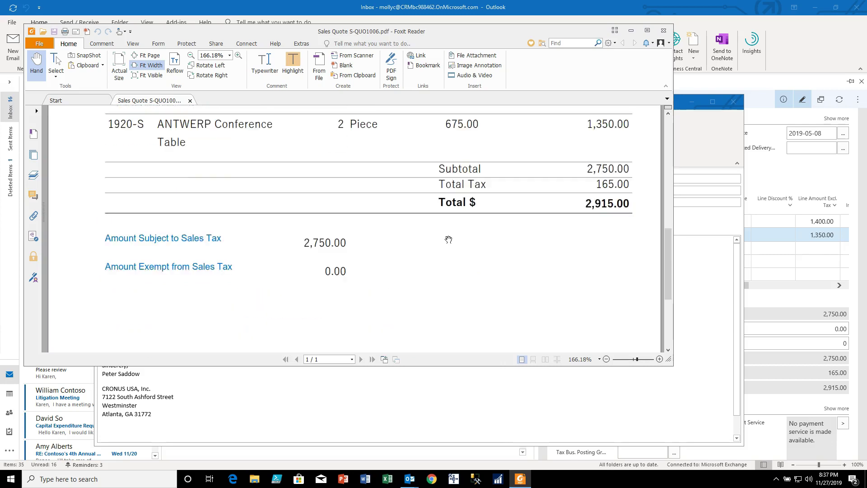
{"action": "left_click", "coordinate": [663, 30]}
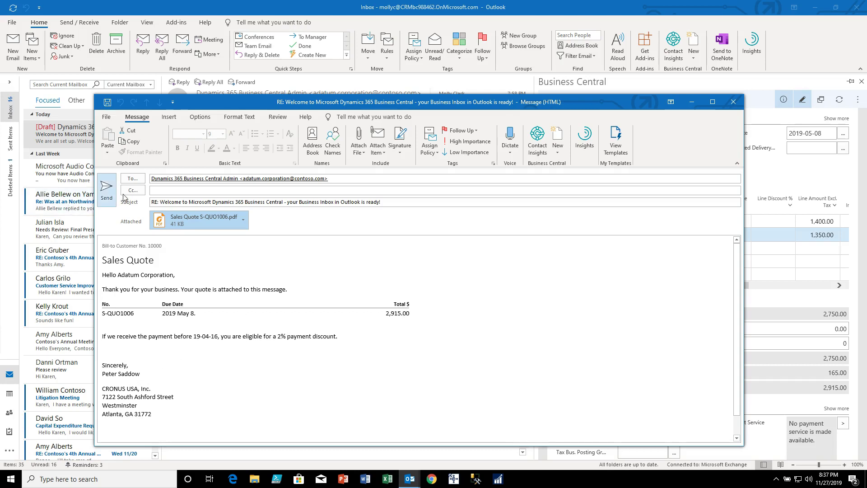
- Close the quote draft and the Business Central pane, then Reply All to the welcome email
{"action": "left_click", "coordinate": [738, 103]}
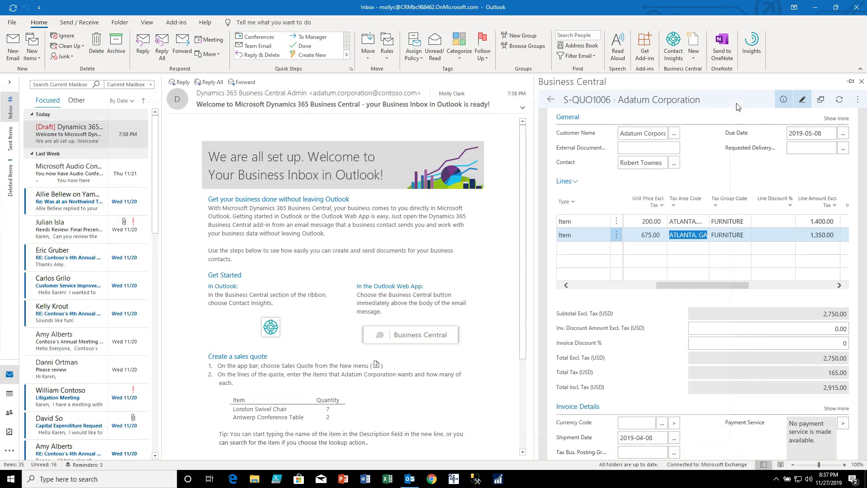
{"action": "left_click", "coordinate": [861, 81]}
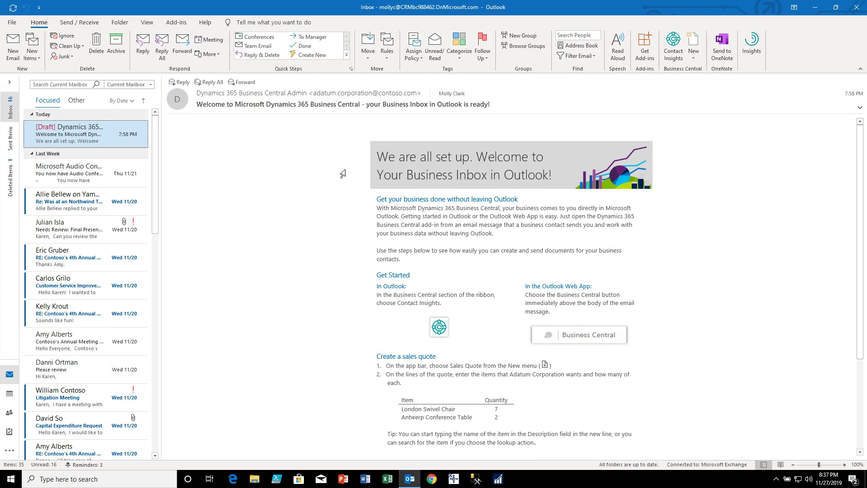
{"action": "left_click", "coordinate": [211, 83]}
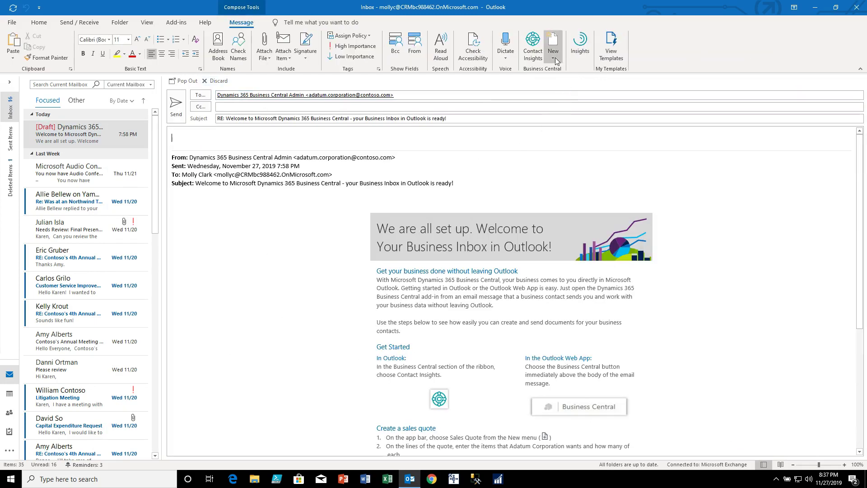
- Create a Sales Quote from the reply keeping only lines 1908-S and 1920-S, dropping 1953-W
{"action": "left_click", "coordinate": [555, 58]}
{"action": "left_click", "coordinate": [560, 70]}
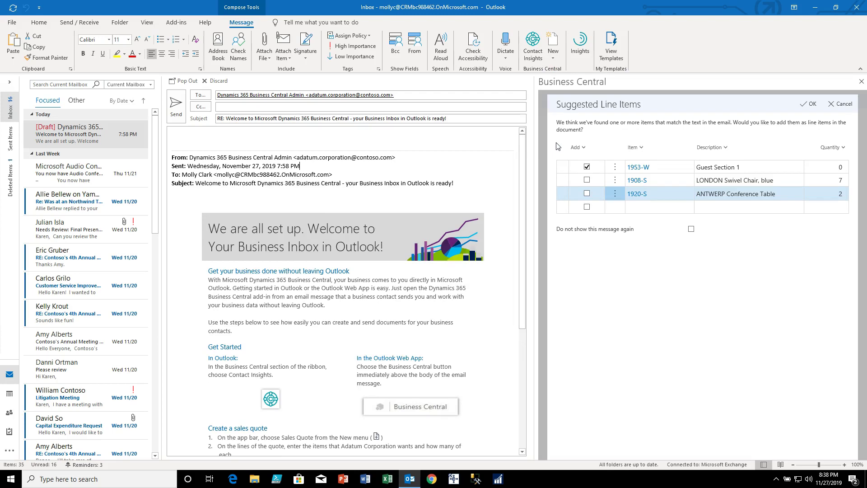
{"action": "left_click", "coordinate": [586, 167]}
{"action": "left_click", "coordinate": [588, 182]}
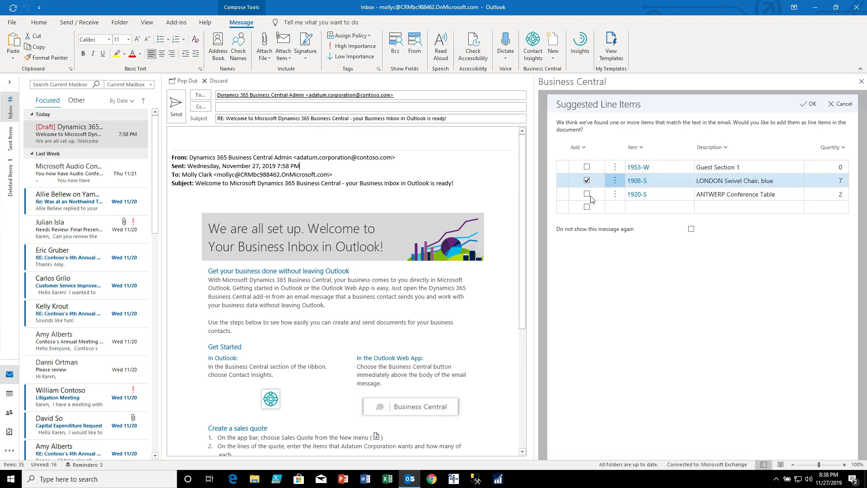
{"action": "left_click", "coordinate": [588, 194]}
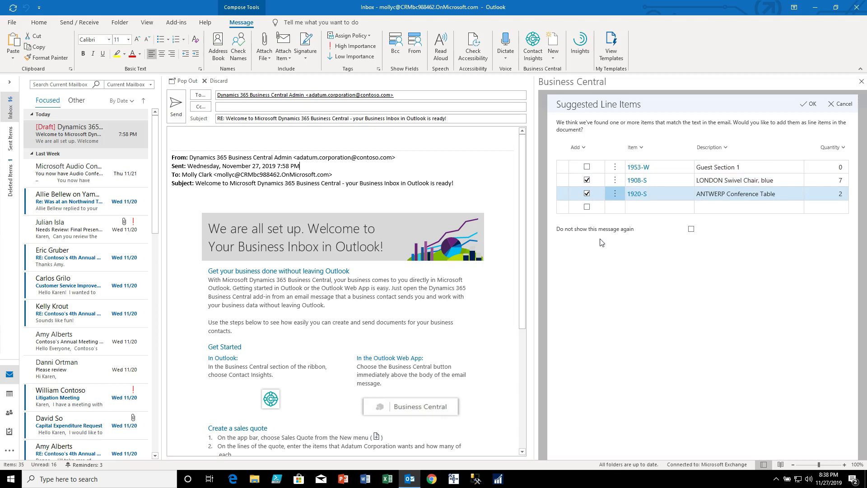
{"action": "left_click", "coordinate": [808, 106]}
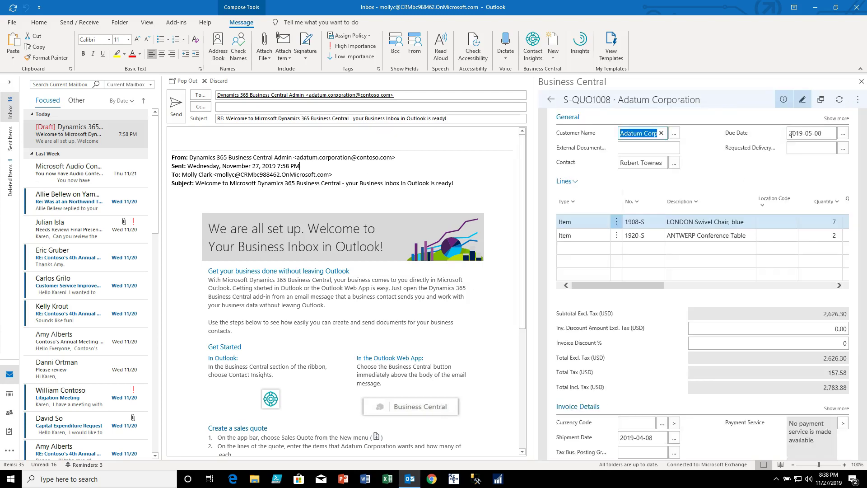
- Send quote S-QUO1008 by email from the Business Central pane's actions menu
{"action": "left_click", "coordinate": [857, 100]}
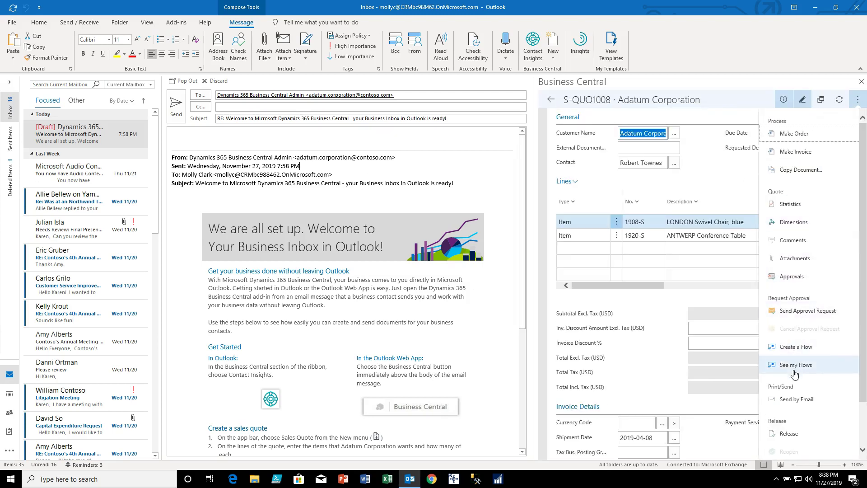
{"action": "left_click", "coordinate": [795, 401]}
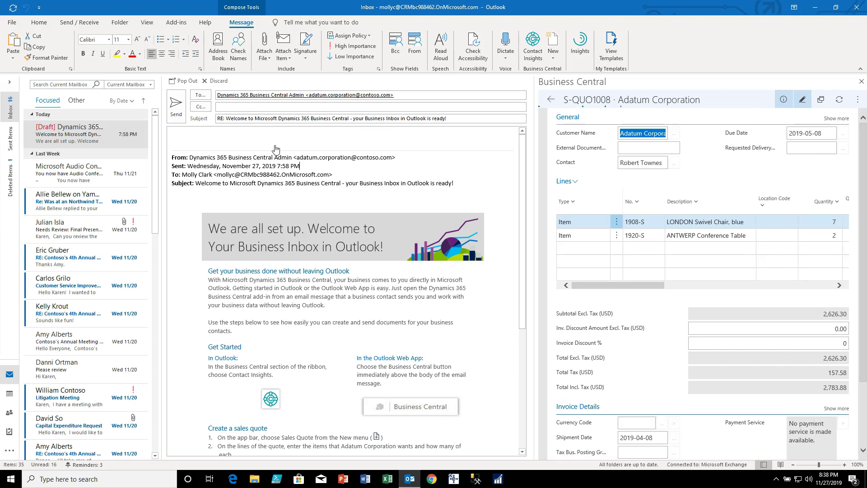